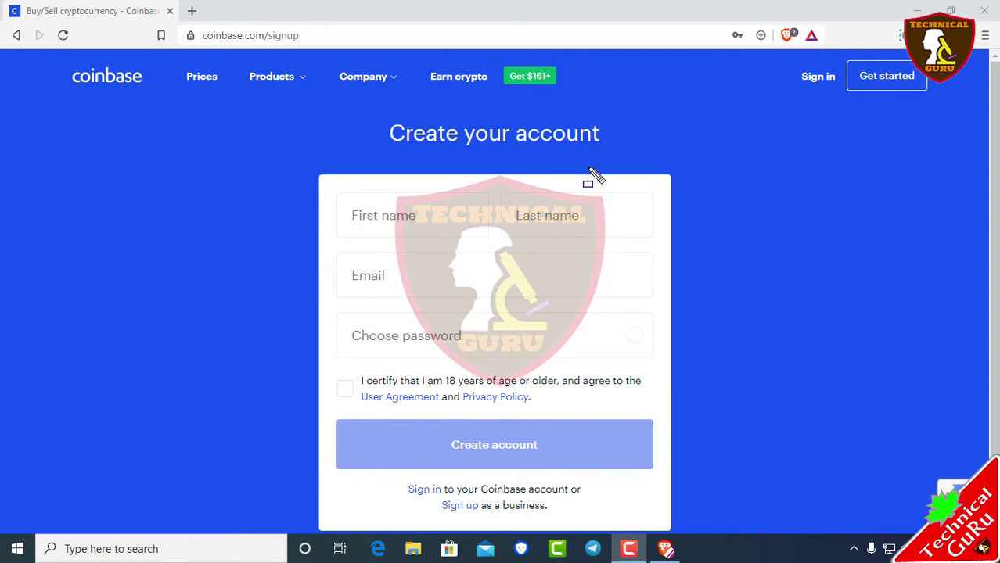
Step: Fill in the first name, last name, email and password, accept the agreement, and create the account
mouse_move(339, 206)
mouse_down()
mouse_move(371, 227)
mouse_move(444, 237)
mouse_up()
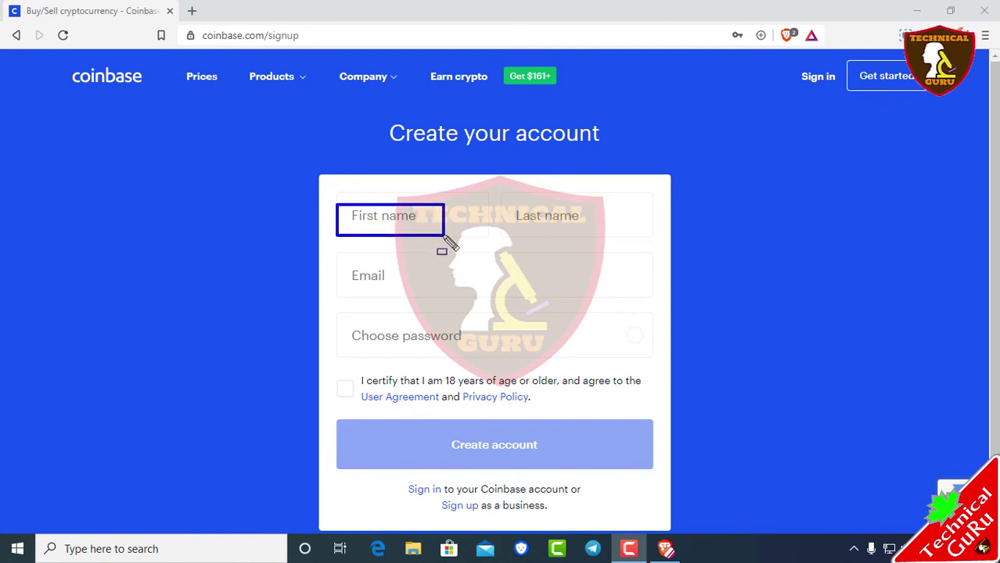
mouse_move(496, 200)
mouse_down()
mouse_move(612, 260)
mouse_move(600, 237)
mouse_up()
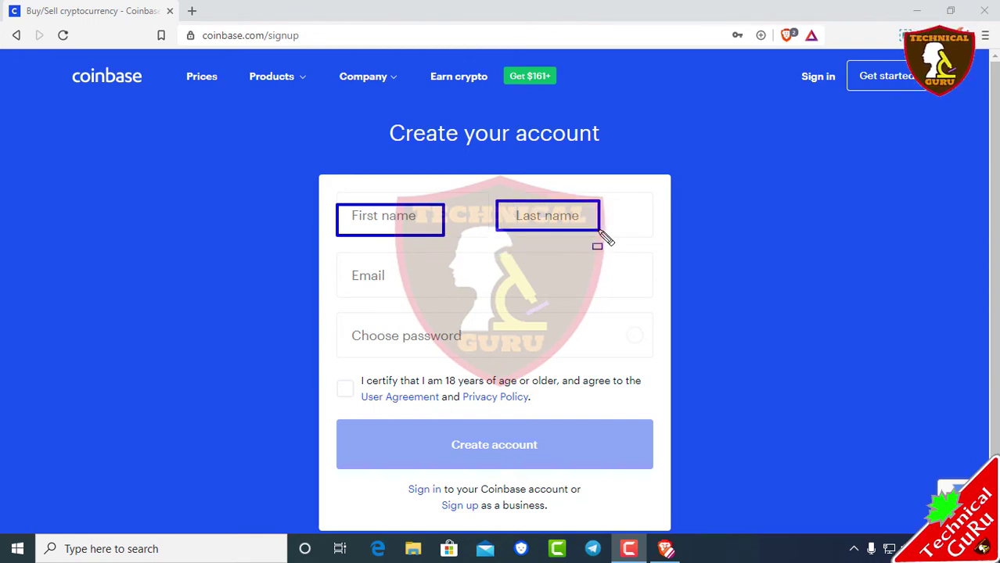
drag(344, 268, 597, 298)
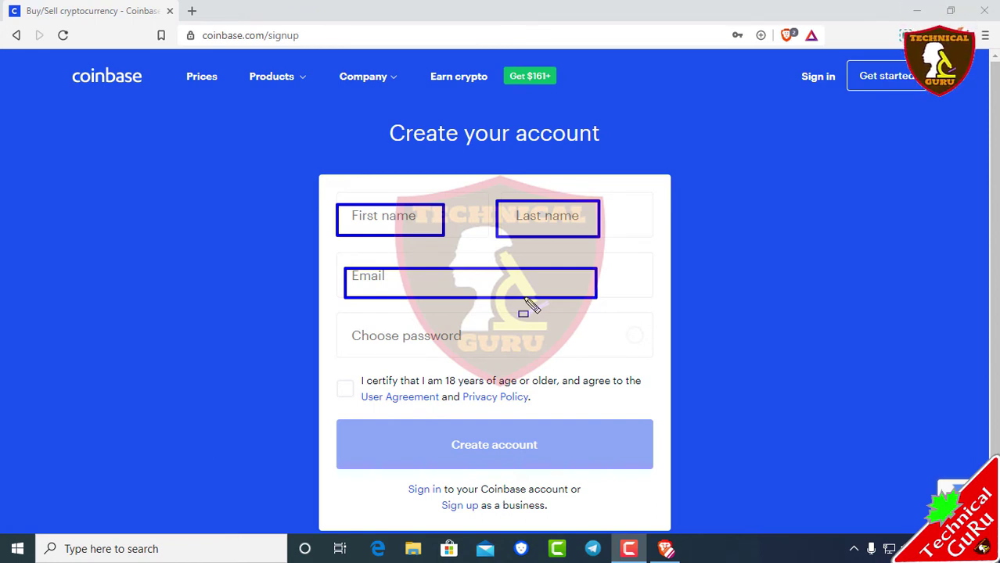
mouse_move(343, 324)
mouse_down()
mouse_move(459, 351)
mouse_move(600, 352)
mouse_up()
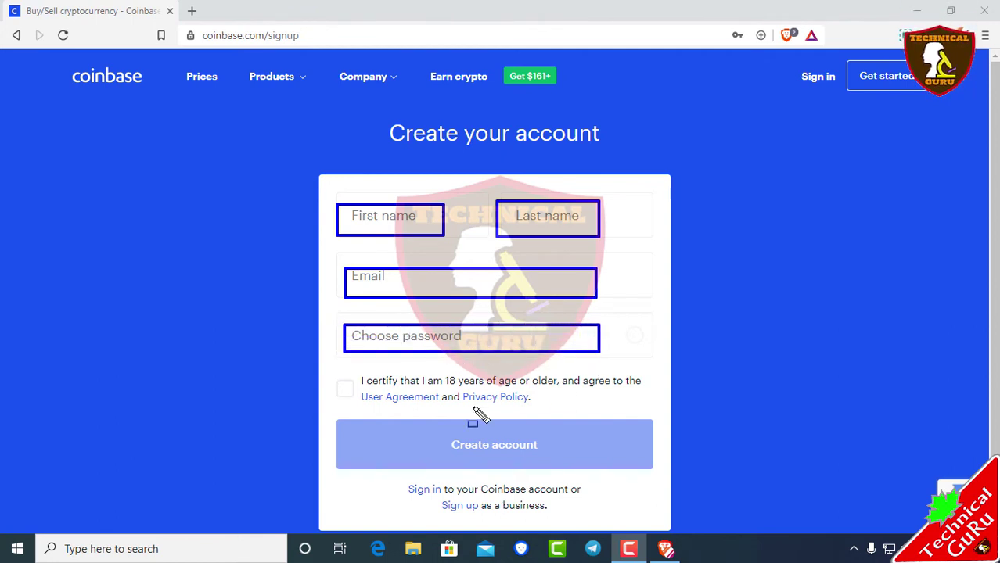
drag(343, 381, 354, 388)
mouse_move(429, 435)
mouse_down()
mouse_move(431, 445)
mouse_move(566, 456)
mouse_up()
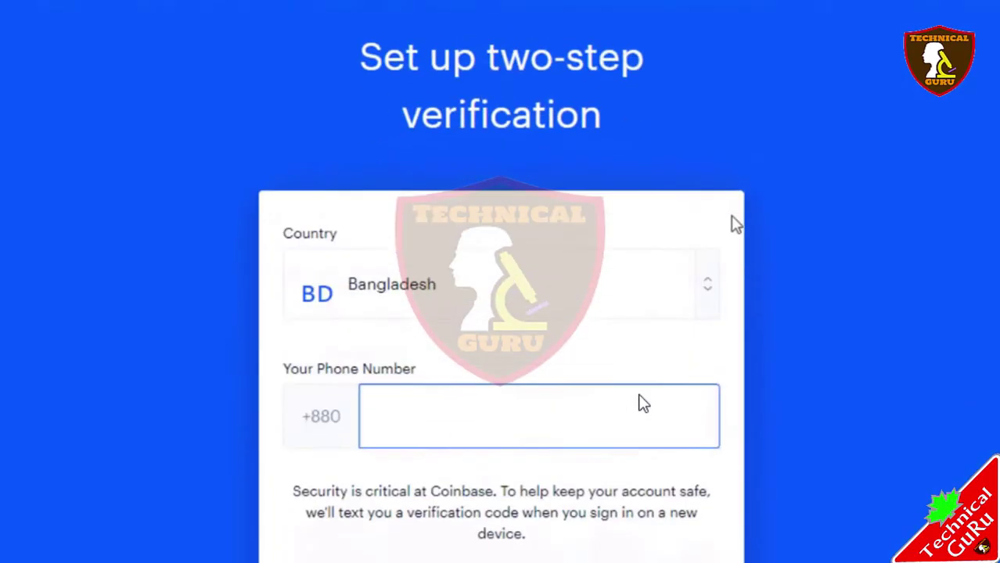
scroll(642, 402, down, 1)
click(419, 332)
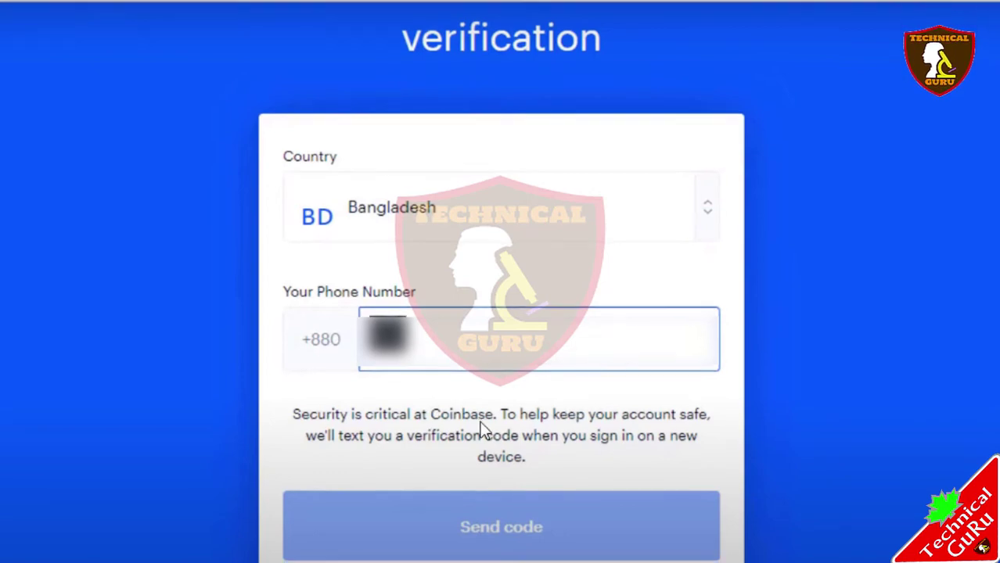
Step: Request an SMS code and submit the seven-digit verification code received by text
click(525, 539)
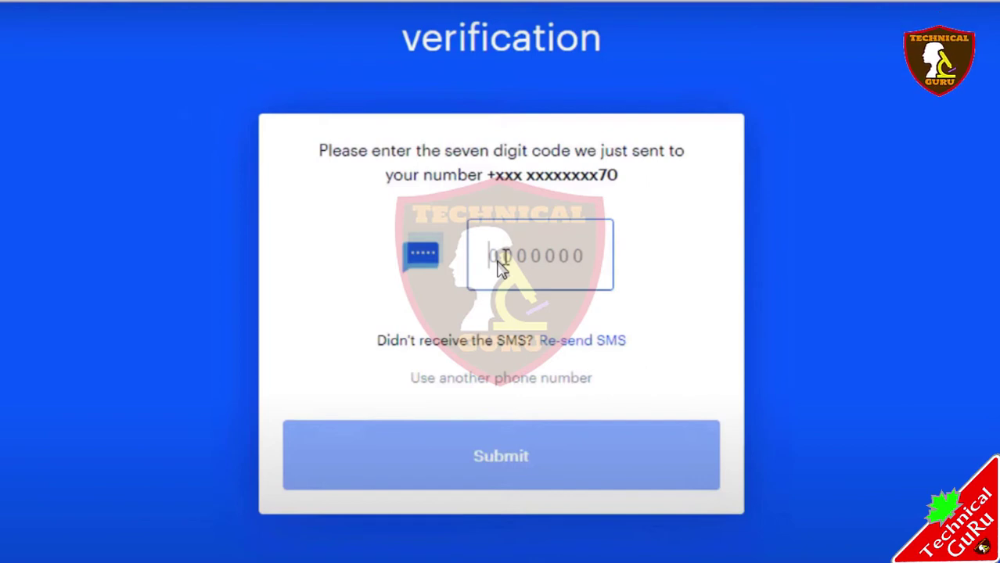
click(516, 460)
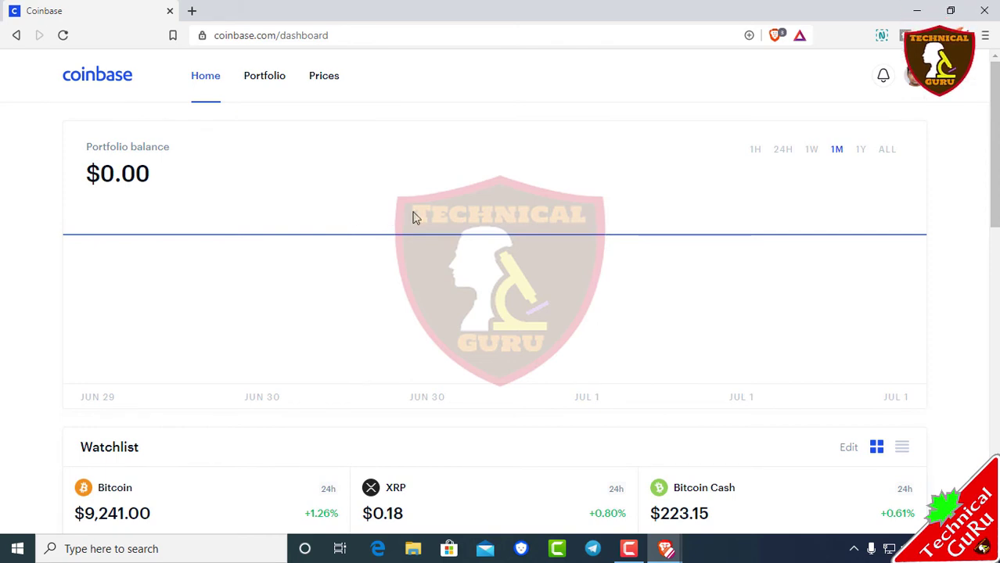
Step: Go to Settings from the account menu and scroll down to the Personal Details section
click(918, 82)
click(796, 167)
scroll(469, 270, down, 3)
scroll(456, 286, up, 1)
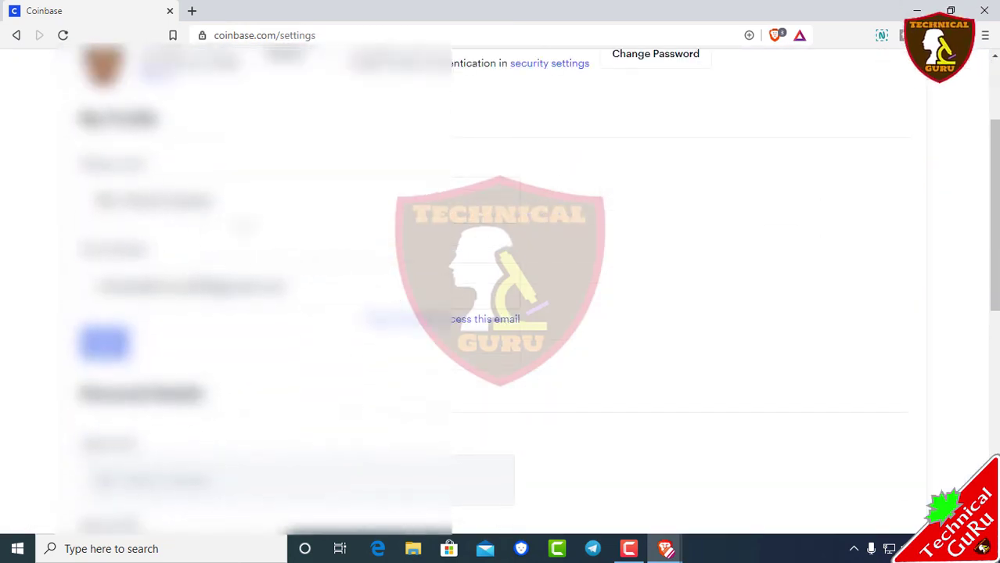
scroll(470, 282, down, 3)
scroll(470, 281, up, 2)
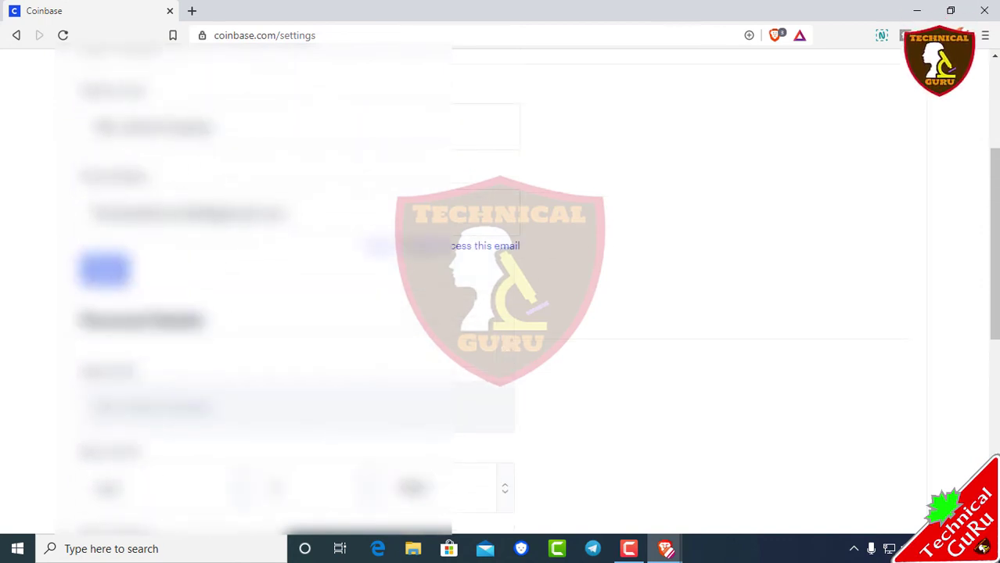
scroll(469, 282, down, 3)
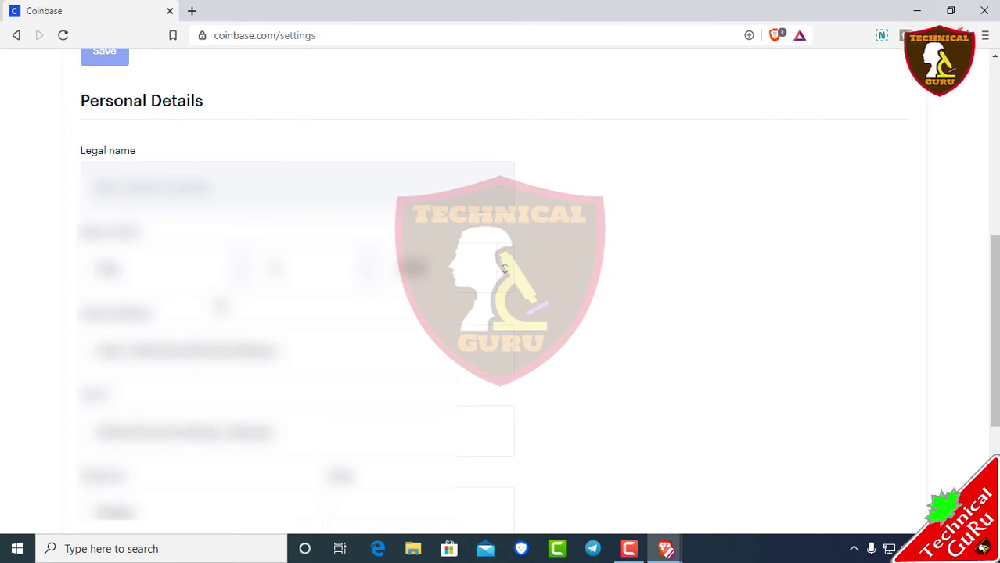
Step: Highlight the legal name and address fields in the Personal Details form
drag(88, 187, 237, 212)
drag(148, 273, 178, 270)
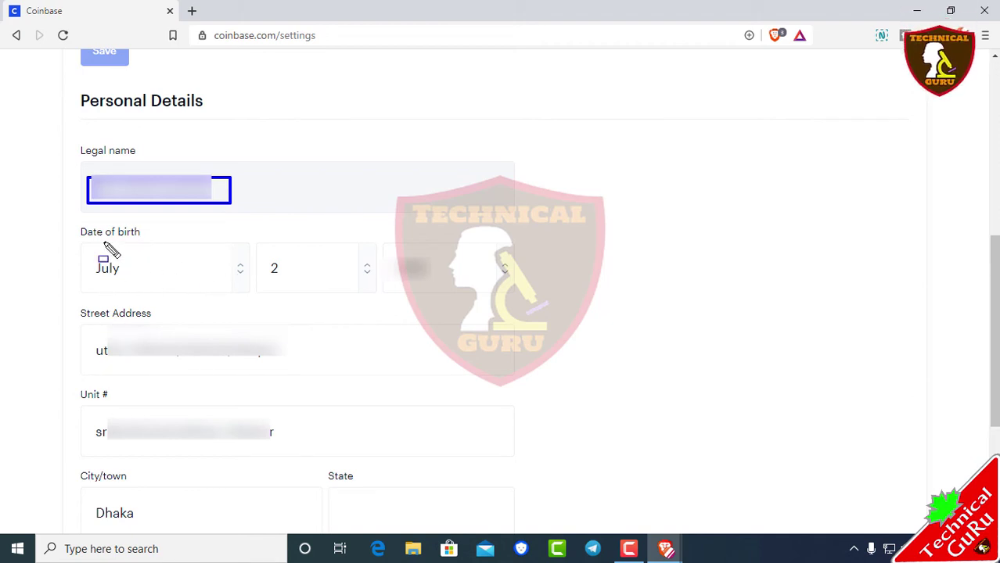
drag(90, 259, 130, 280)
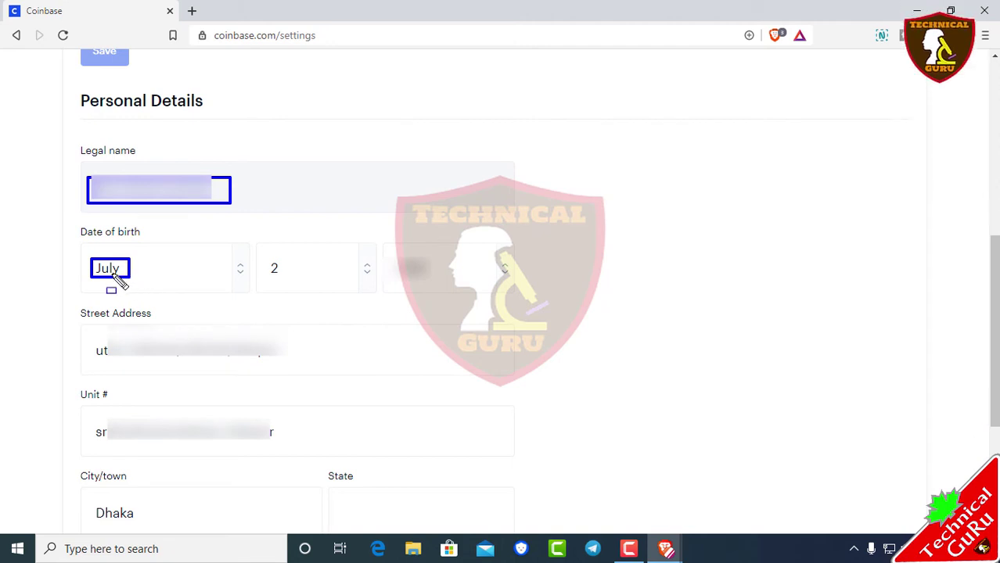
drag(273, 267, 295, 281)
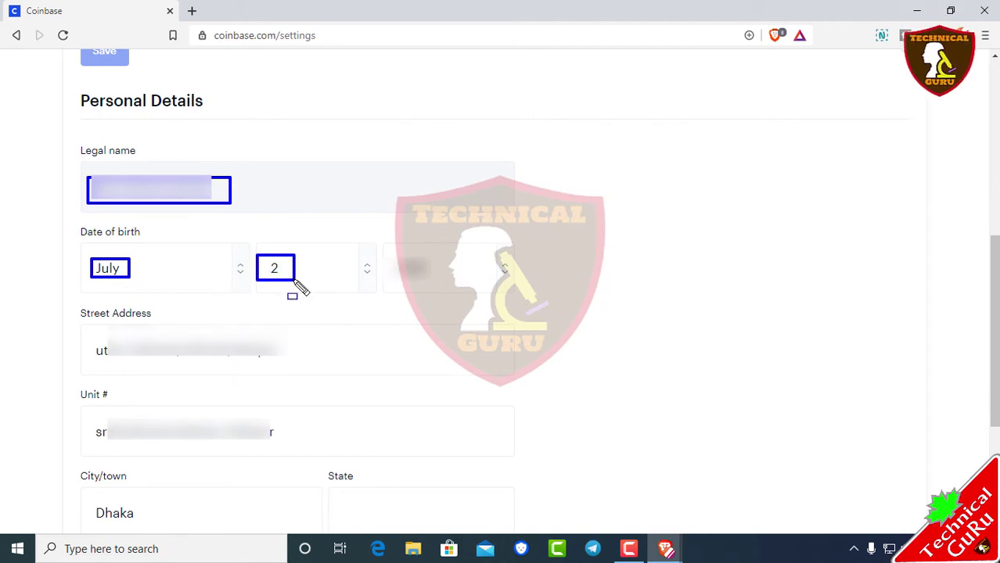
drag(391, 257, 435, 280)
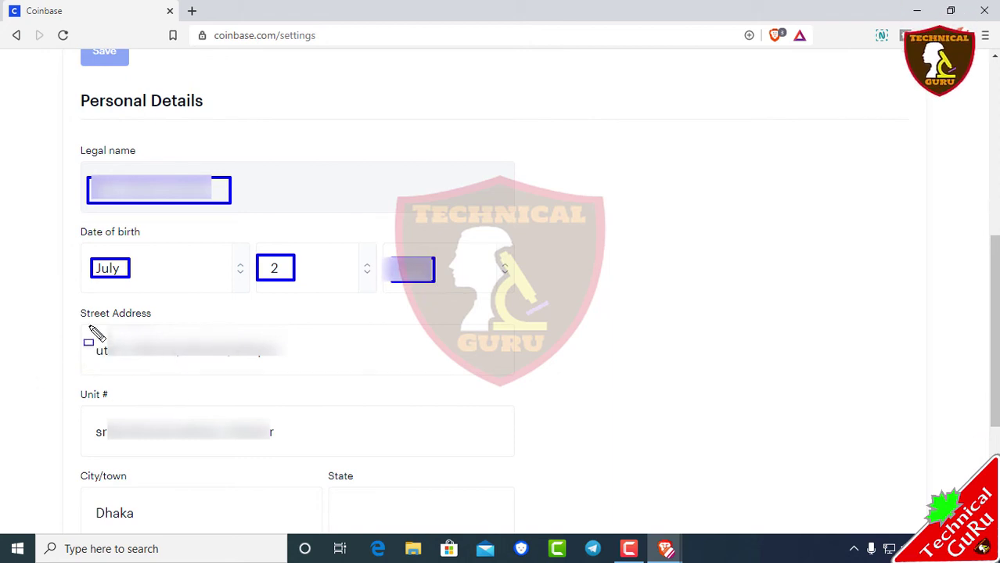
mouse_move(91, 342)
mouse_down()
mouse_move(271, 373)
mouse_move(295, 362)
mouse_up()
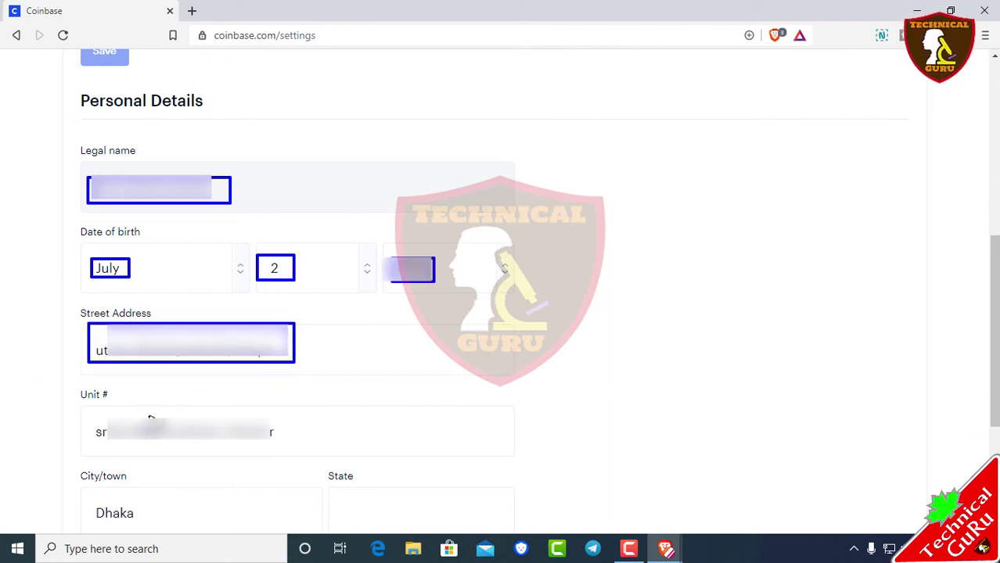
drag(94, 420, 280, 444)
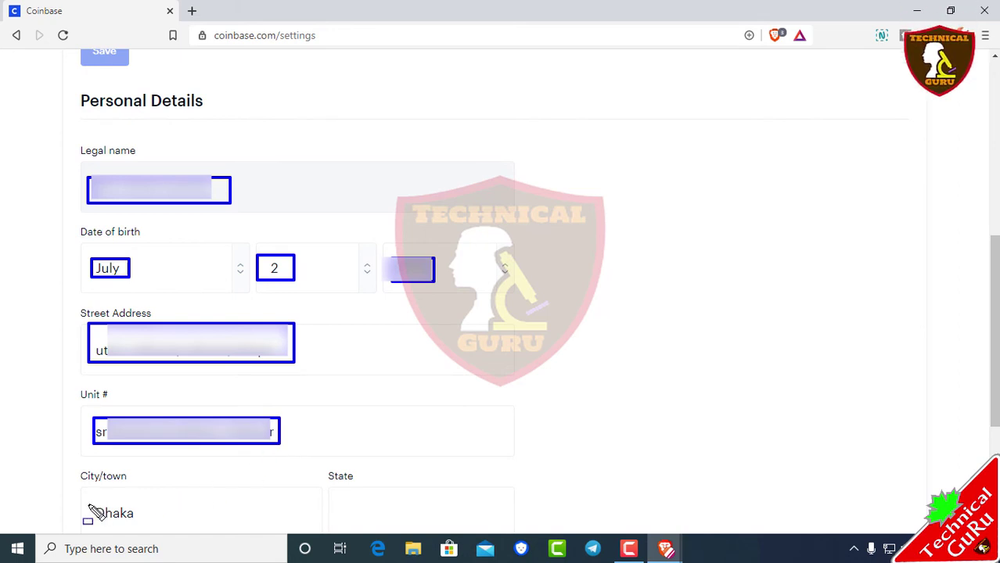
drag(116, 528, 161, 527)
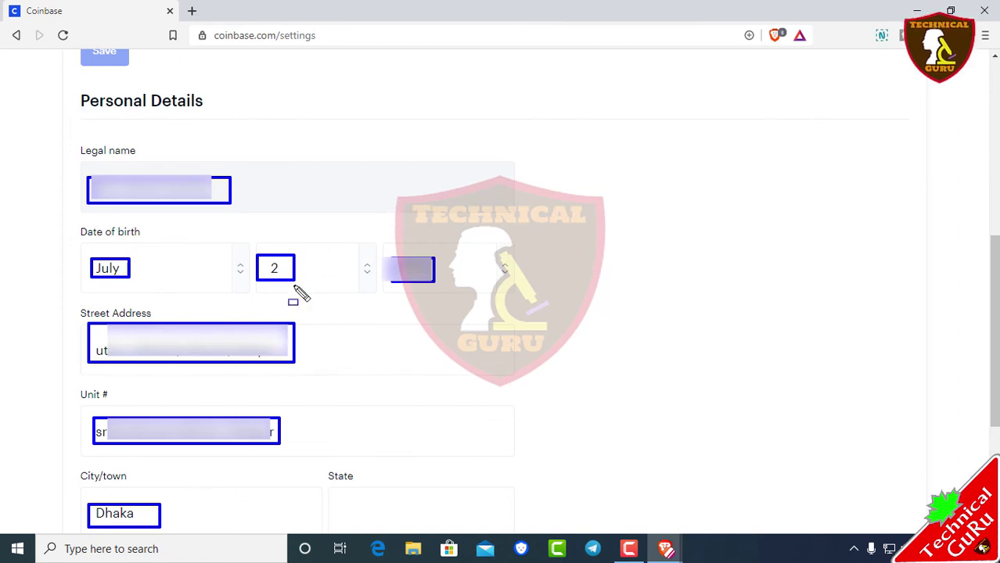
Step: Scroll to the form's end and highlight the note about changing the legal name via ID document
scroll(587, 277, down, 3)
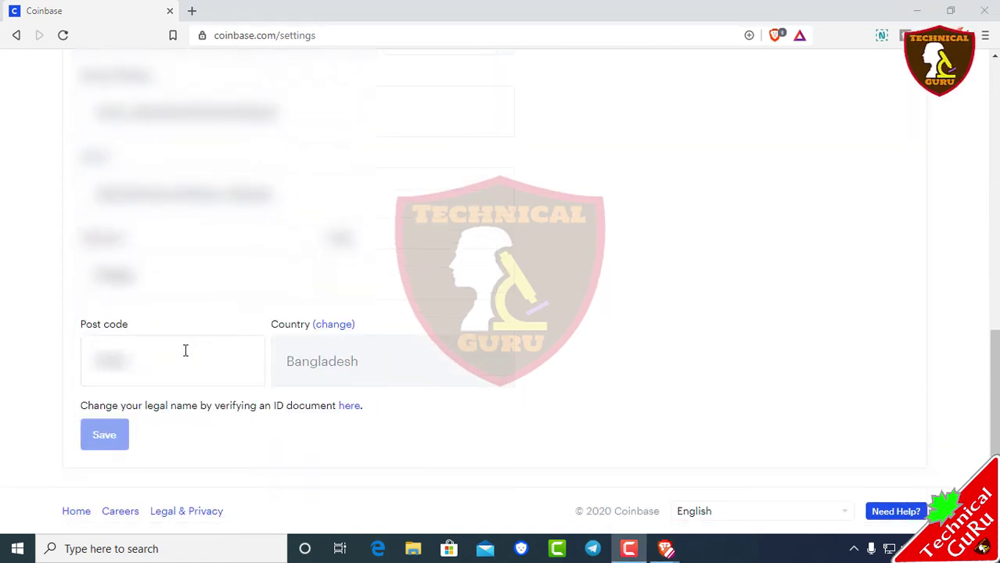
mouse_move(87, 372)
mouse_down()
mouse_move(156, 377)
mouse_move(140, 375)
mouse_up()
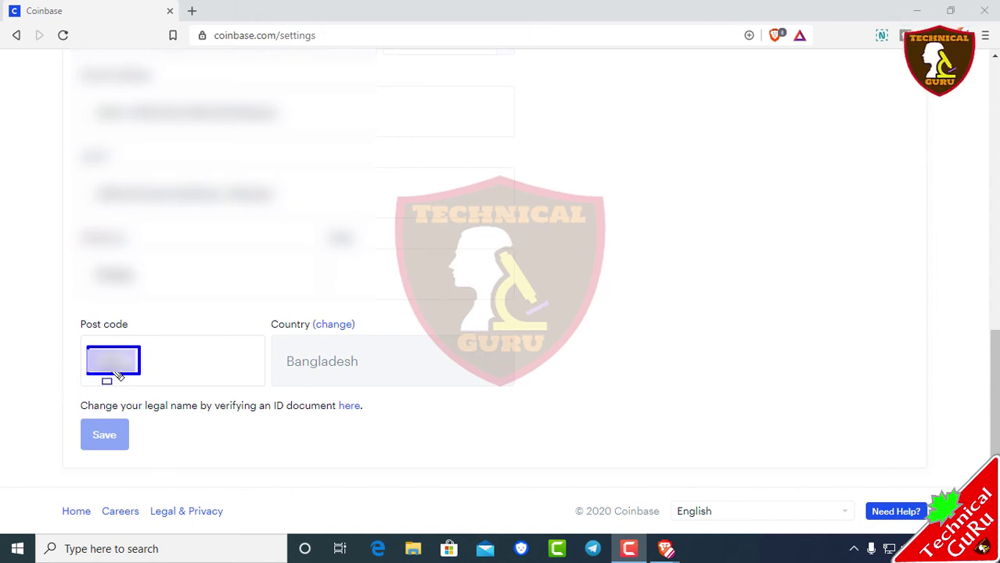
key(Escape)
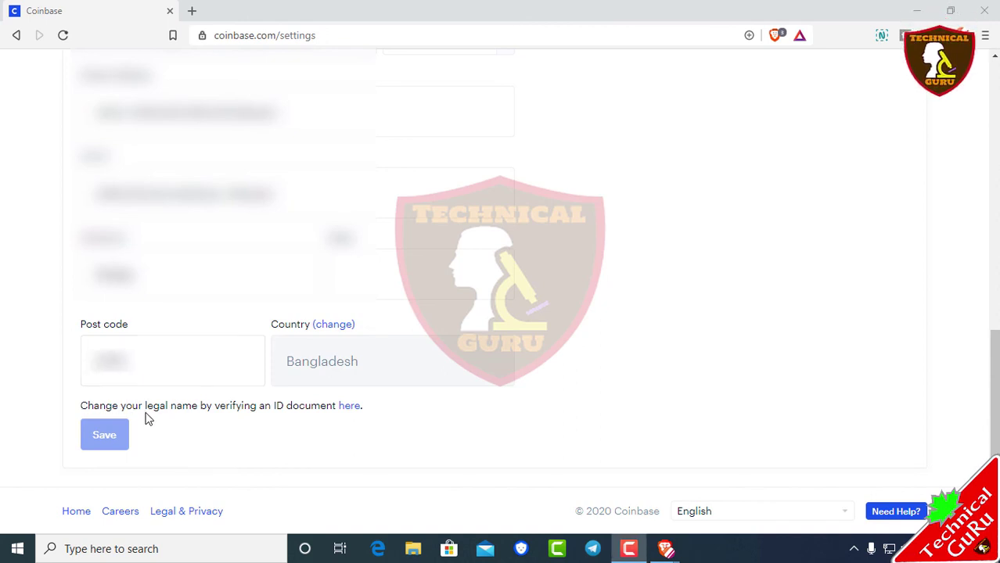
drag(81, 406, 346, 410)
Step: Follow the 'here' link to start ID verification and pick an ID type card
click(346, 410)
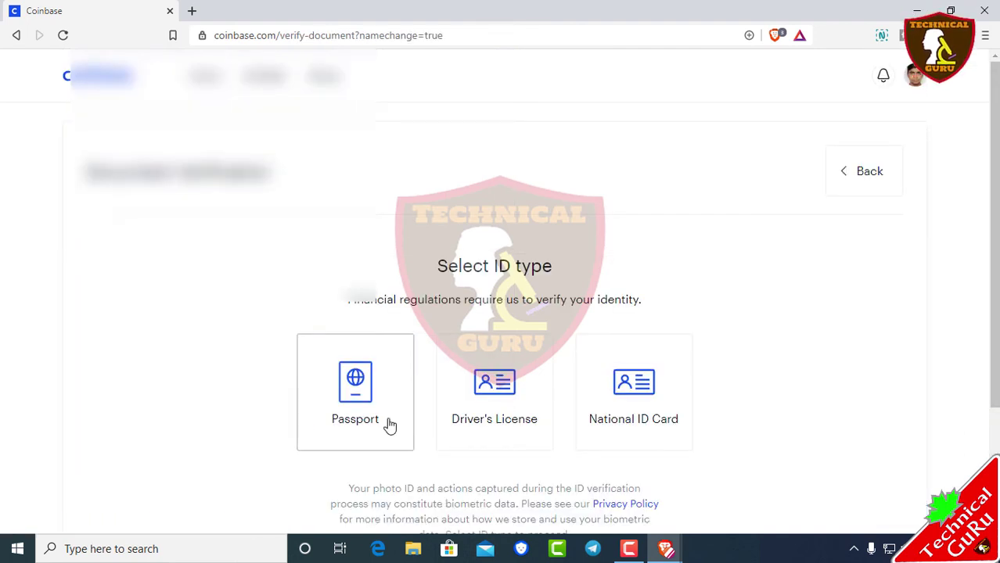
scroll(425, 320, down, 1)
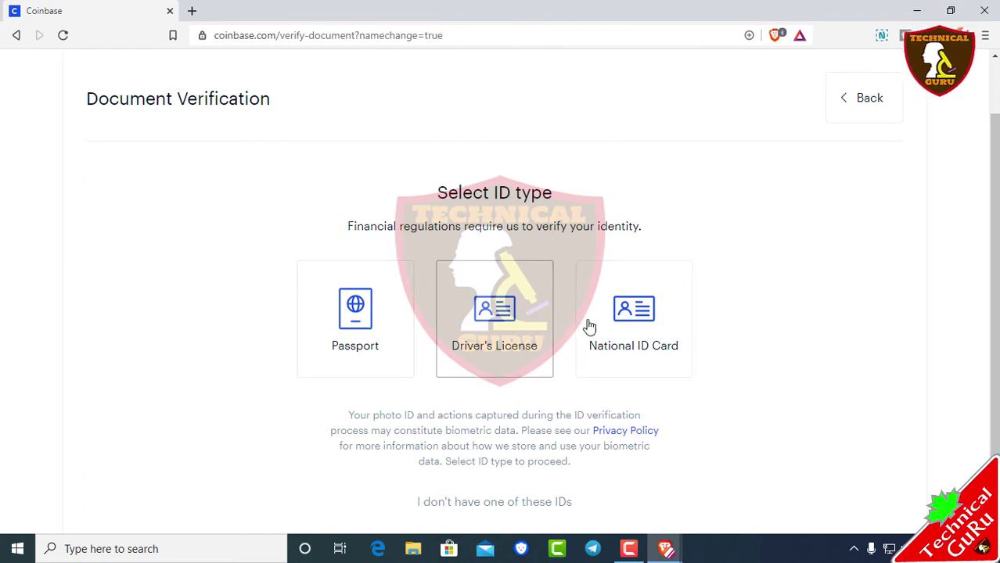
click(624, 324)
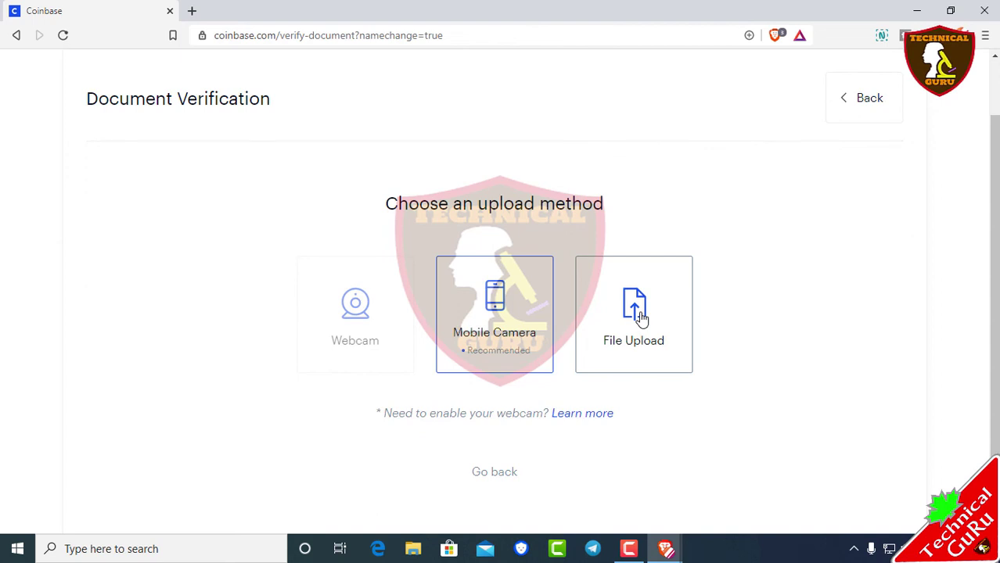
Step: Choose File Upload, then open and cancel the file picker for the front and back ID images
click(626, 342)
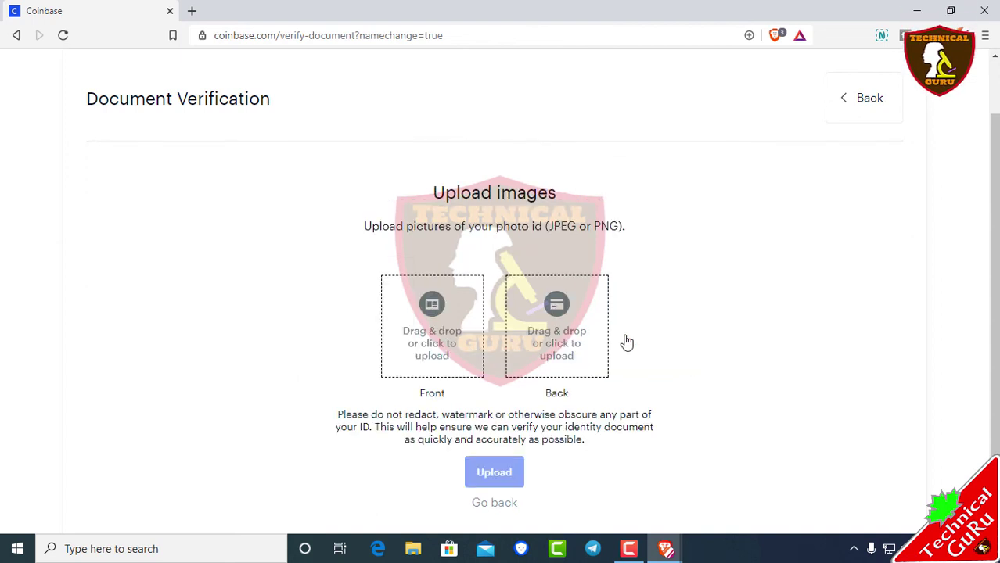
click(407, 324)
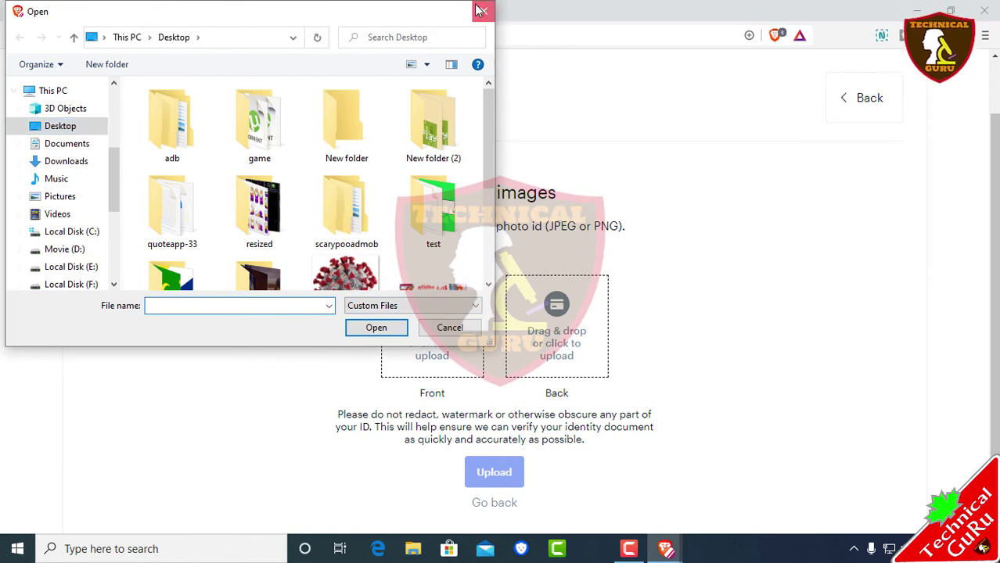
click(433, 328)
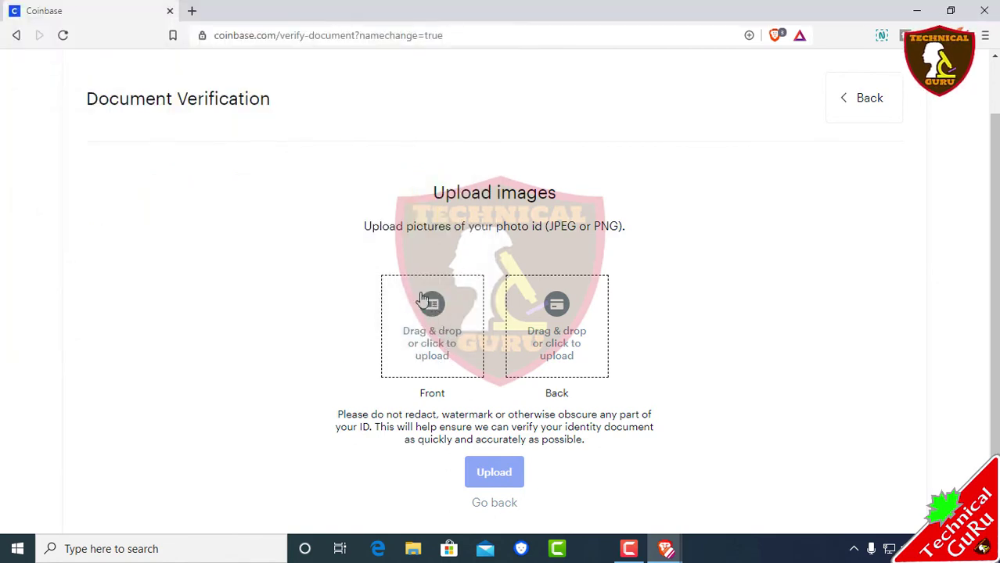
click(570, 323)
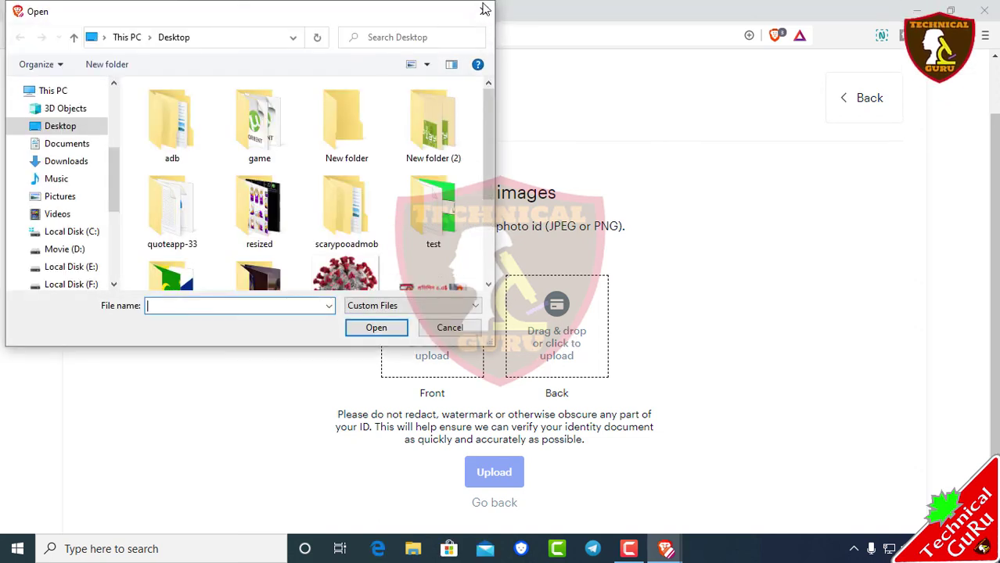
click(449, 327)
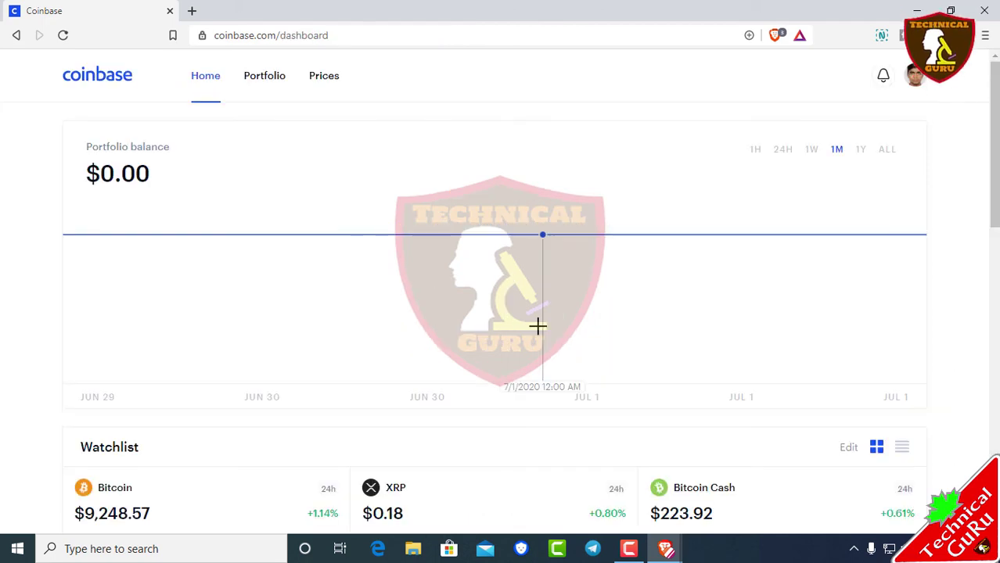
Step: Scroll through the dashboard Watchlist and open the Bitcoin asset page
scroll(538, 326, down, 4)
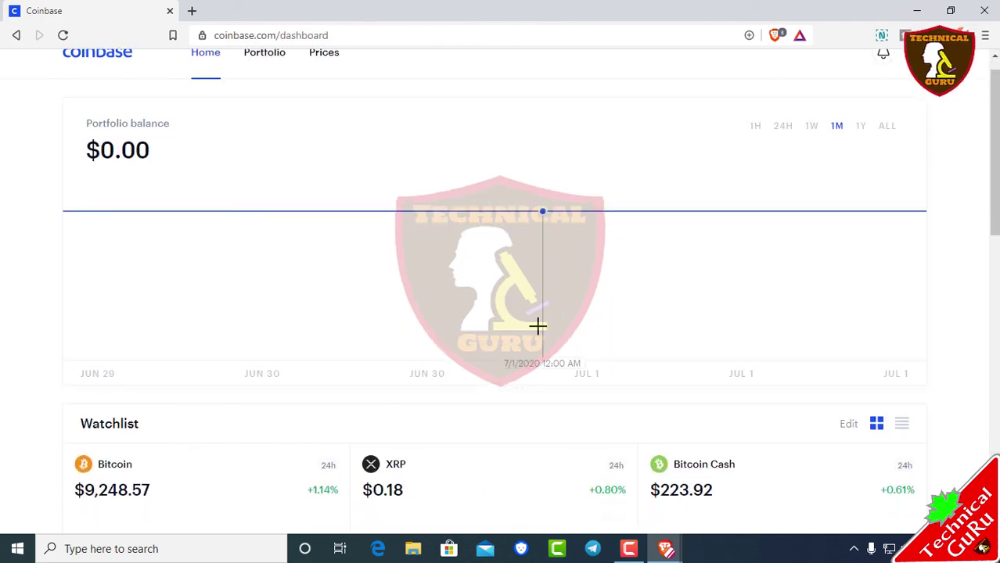
scroll(539, 332, up, 3)
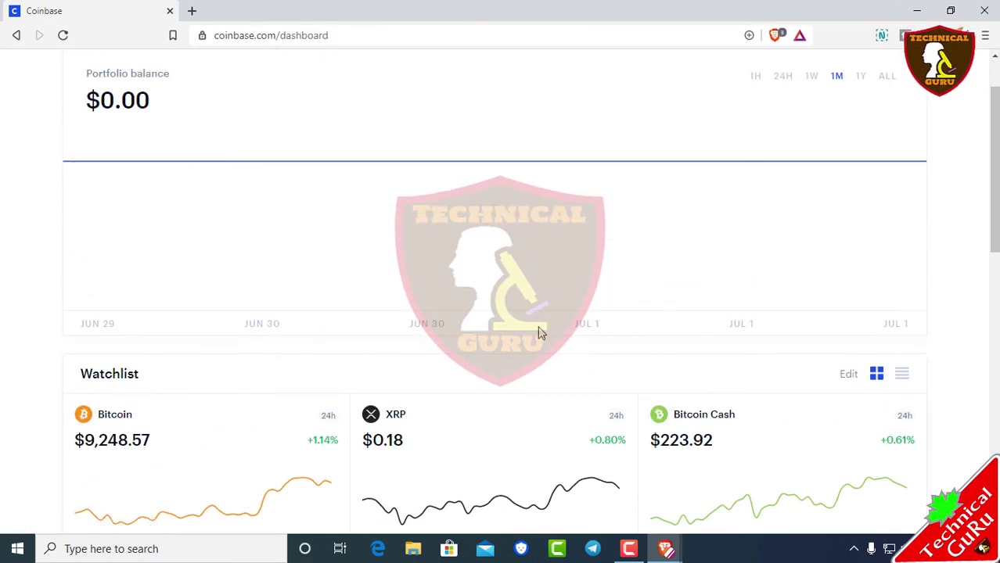
scroll(538, 332, down, 2)
mouse_move(128, 261)
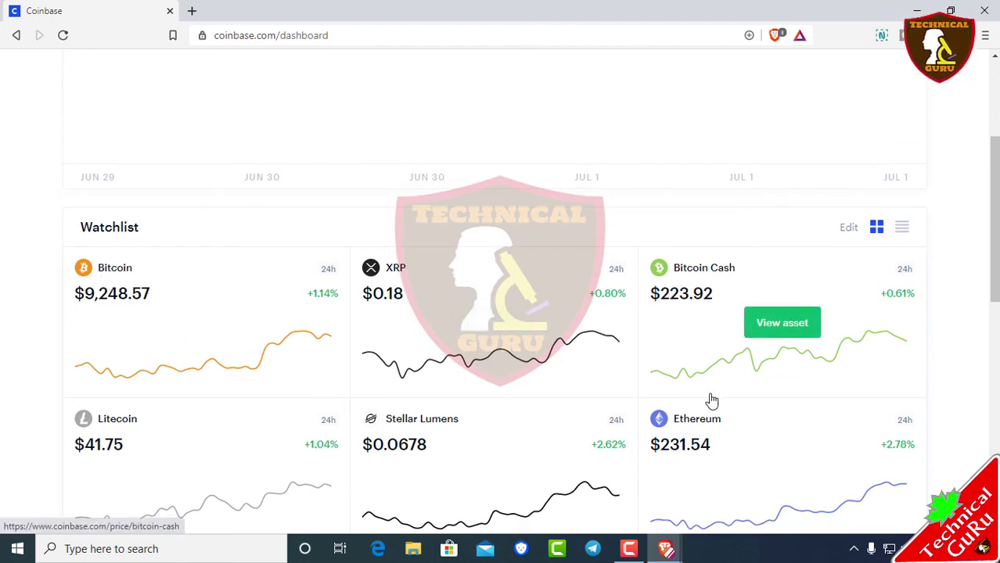
scroll(488, 426, down, 1)
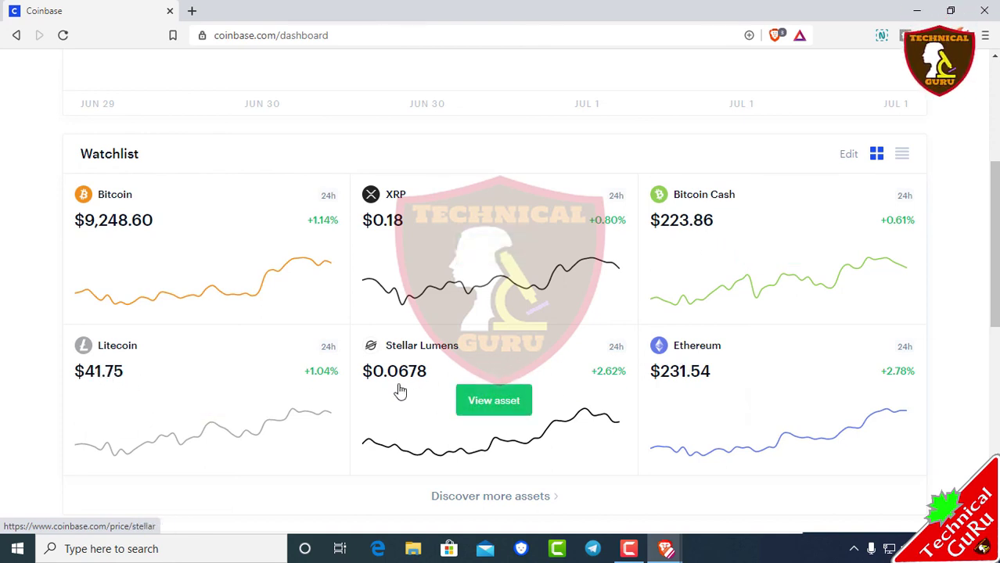
scroll(353, 360, up, 4)
scroll(351, 356, down, 6)
scroll(351, 356, up, 3)
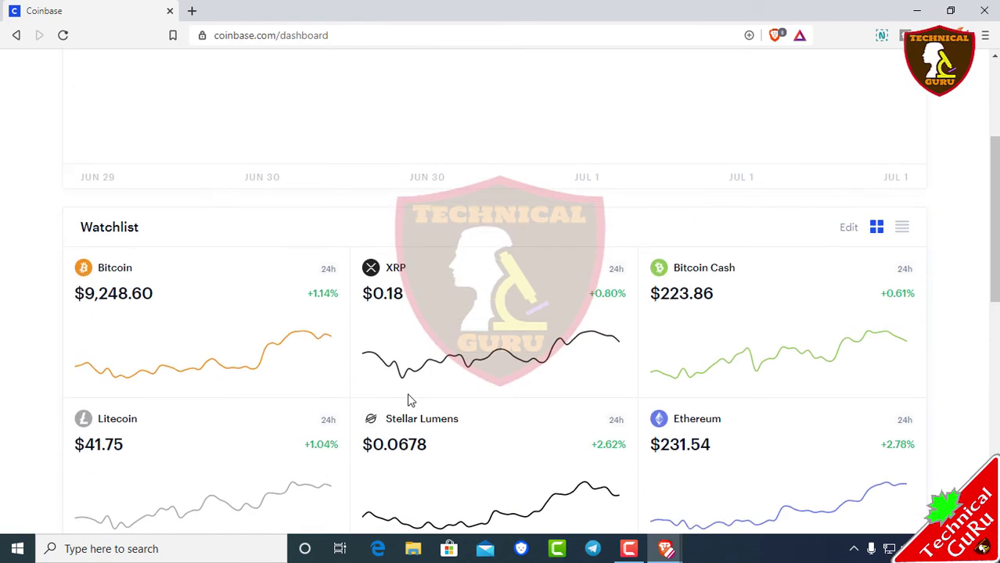
click(123, 302)
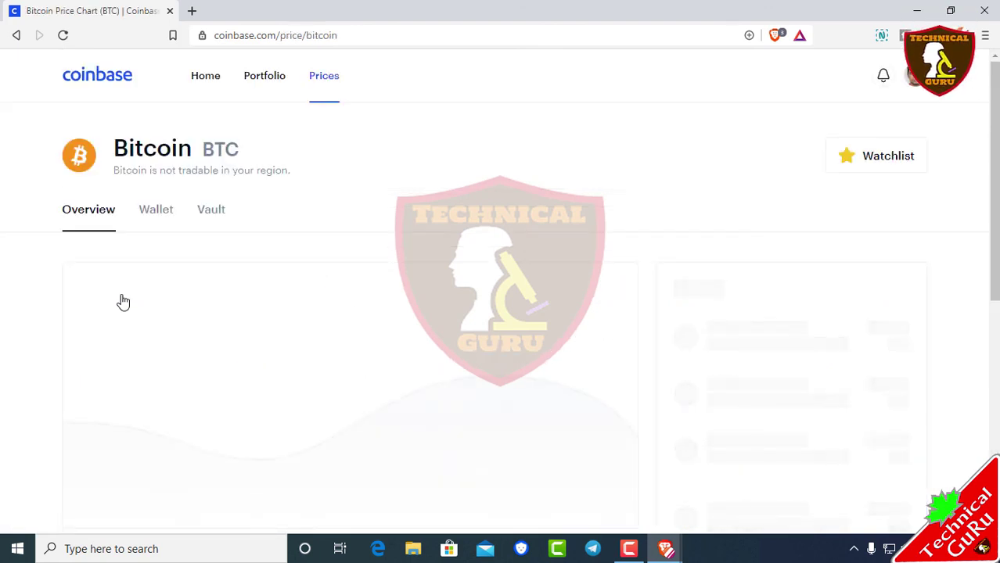
Step: Open the Bitcoin wallet and display its Receive panel with the BTC address QR code
click(162, 215)
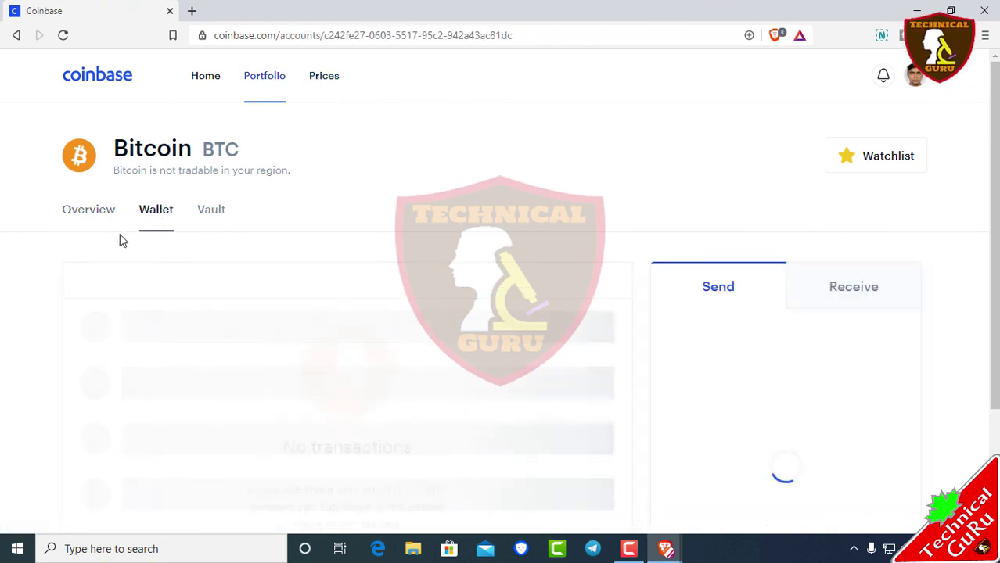
scroll(114, 287, down, 3)
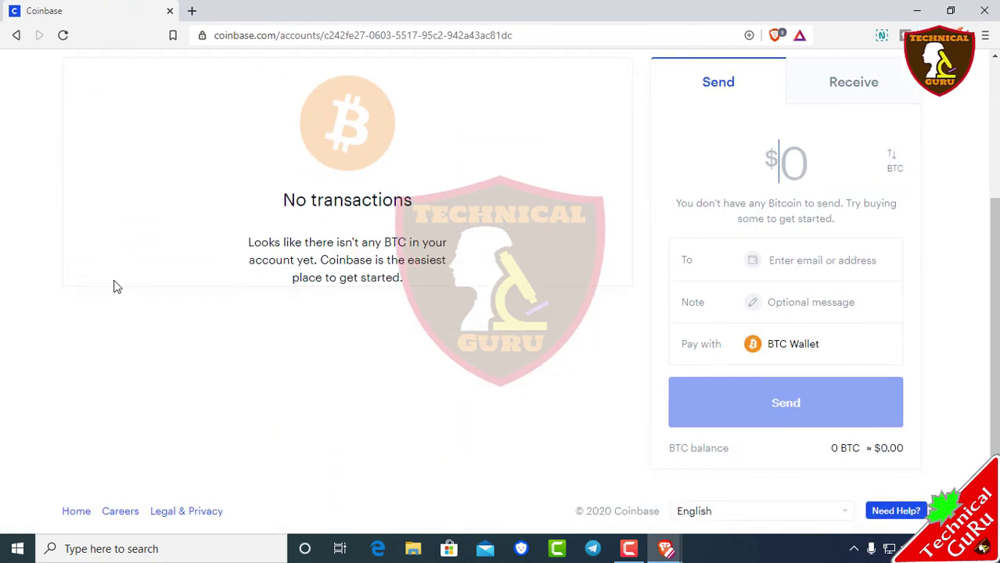
scroll(114, 288, up, 1)
scroll(114, 288, up, 1)
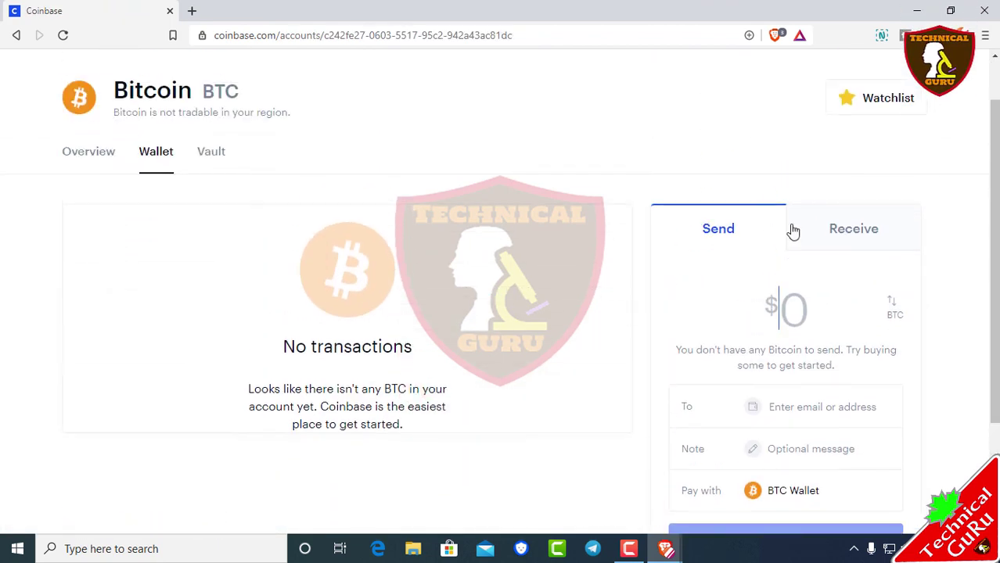
click(854, 233)
scroll(855, 238, down, 1)
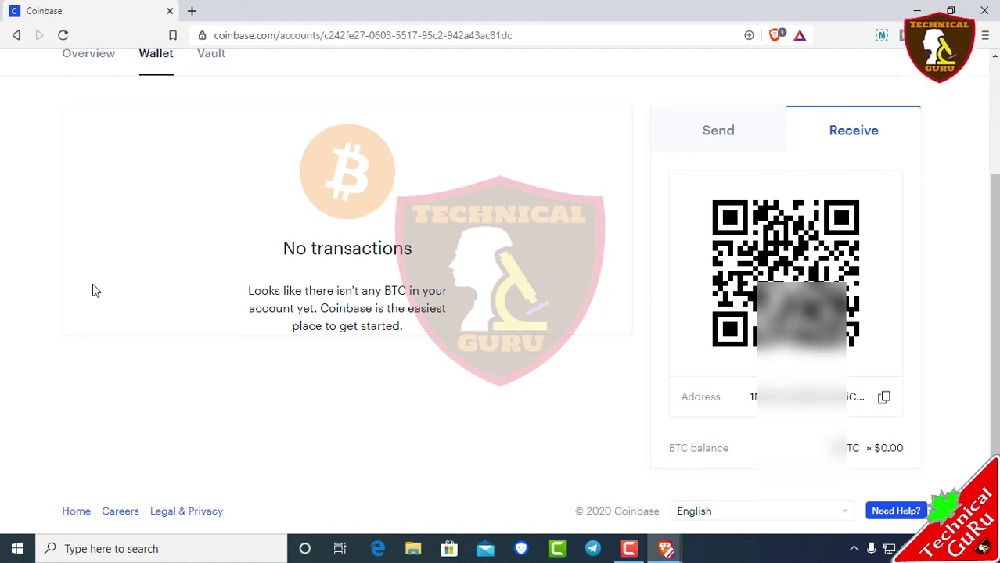
scroll(118, 290, up, 2)
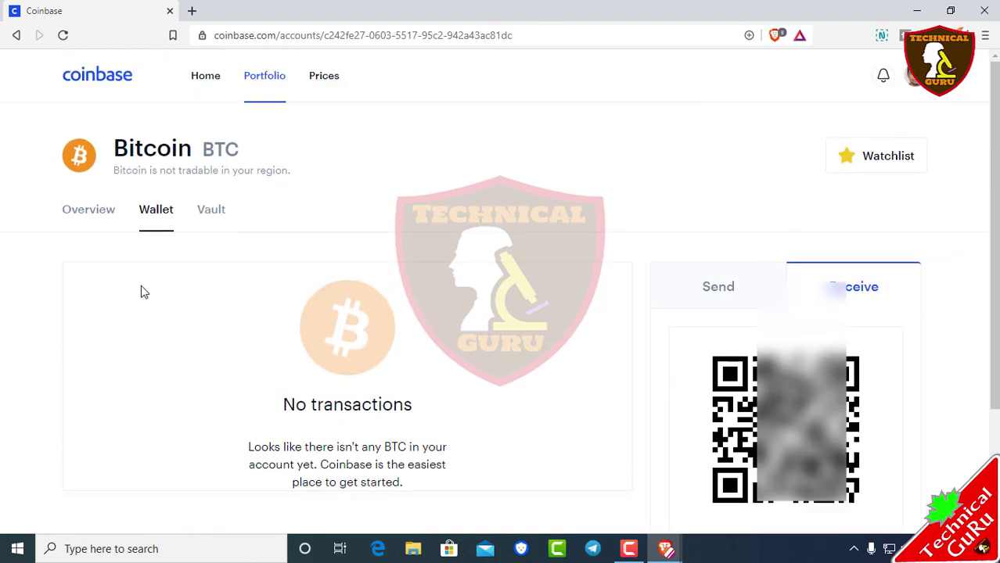